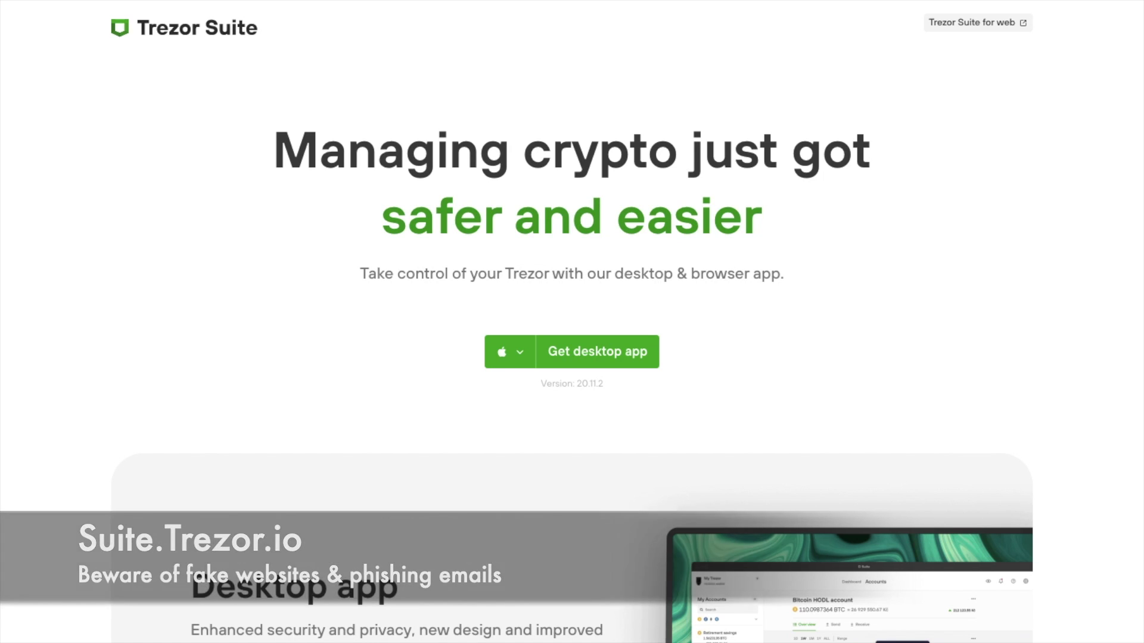
# - Show the desktop app download choices for MacOS, Windows and Linux
pyautogui.click(516, 356)
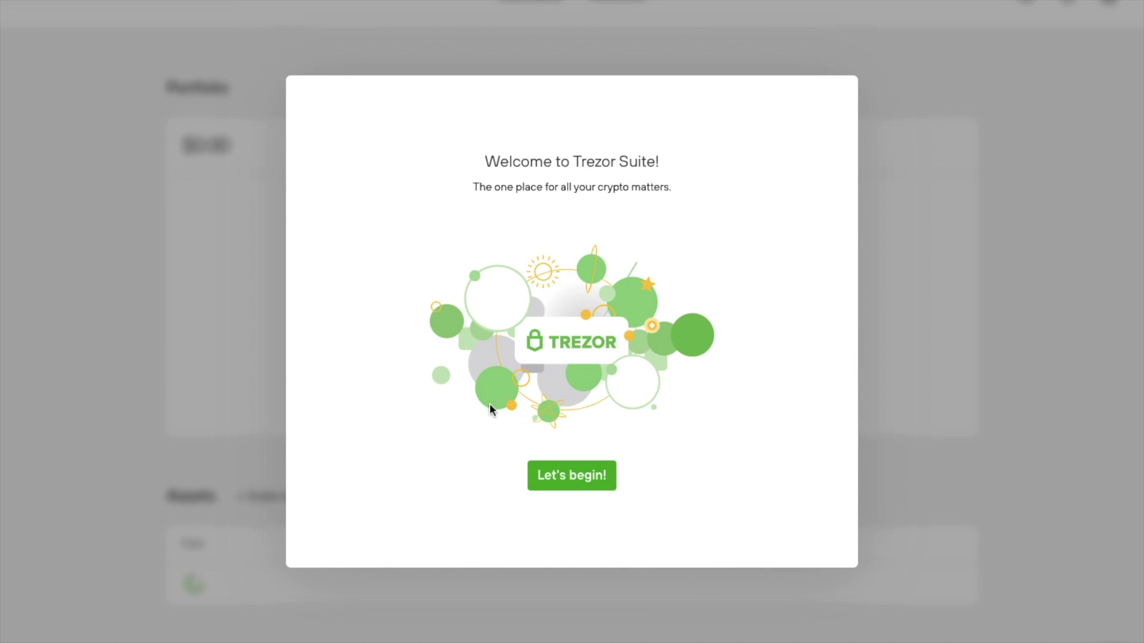
# - Begin wallet setup and switch the dashboard portfolio chart to the 1M range
pyautogui.click(589, 483)
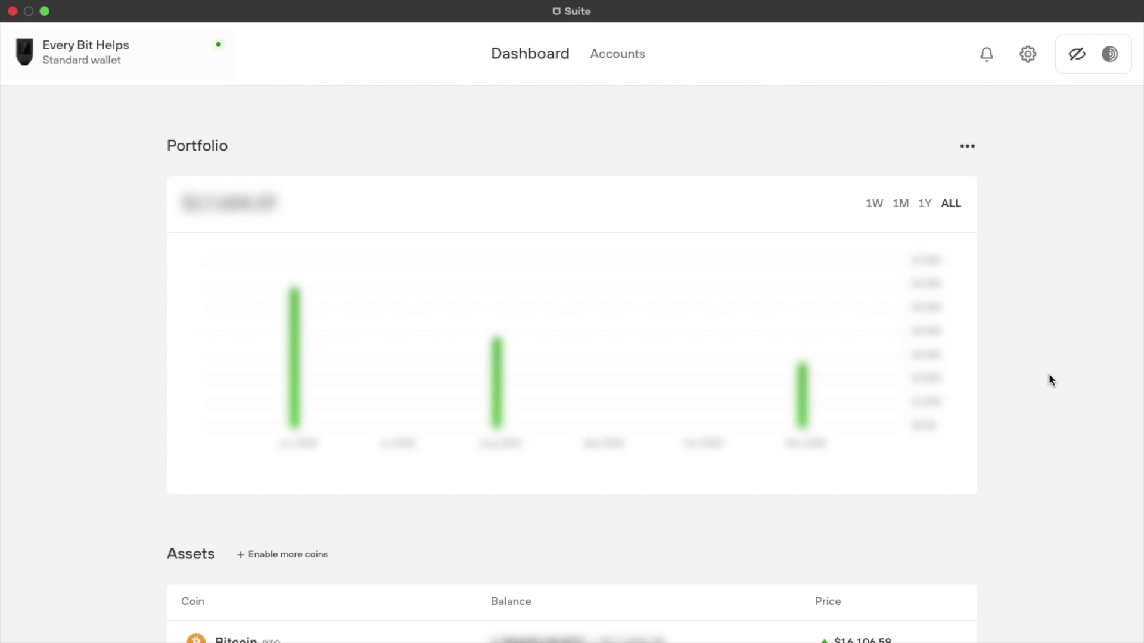
pyautogui.click(901, 205)
# - Scroll the dashboard down through the Assets, Security and Trezor news sections
pyautogui.scroll(-3, 1058, 368)
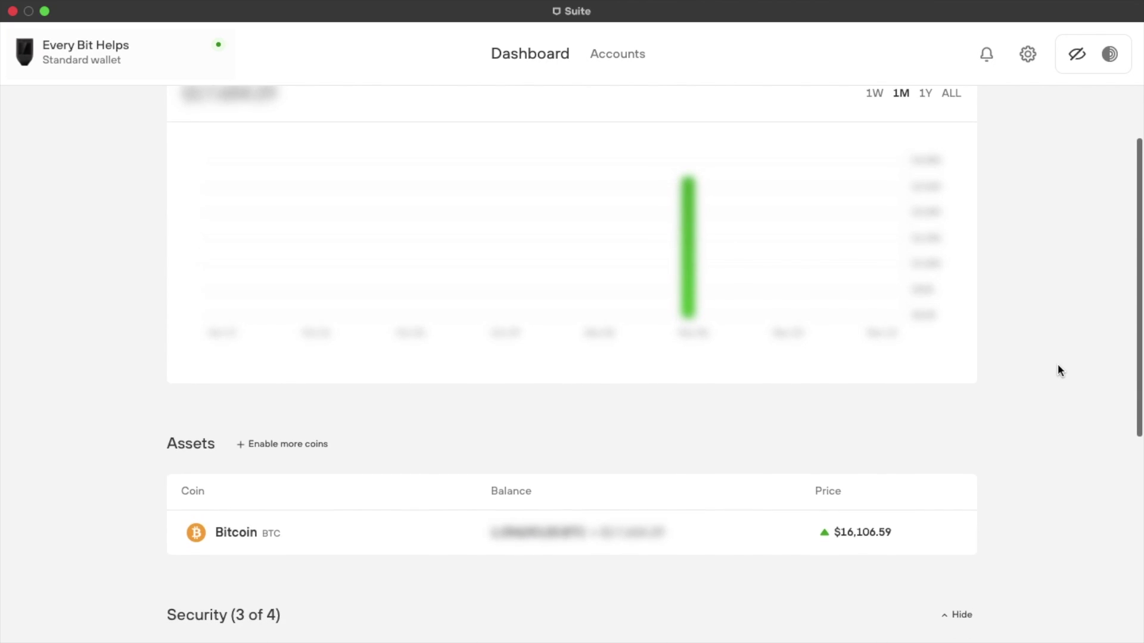
pyautogui.scroll(-2, 1058, 370)
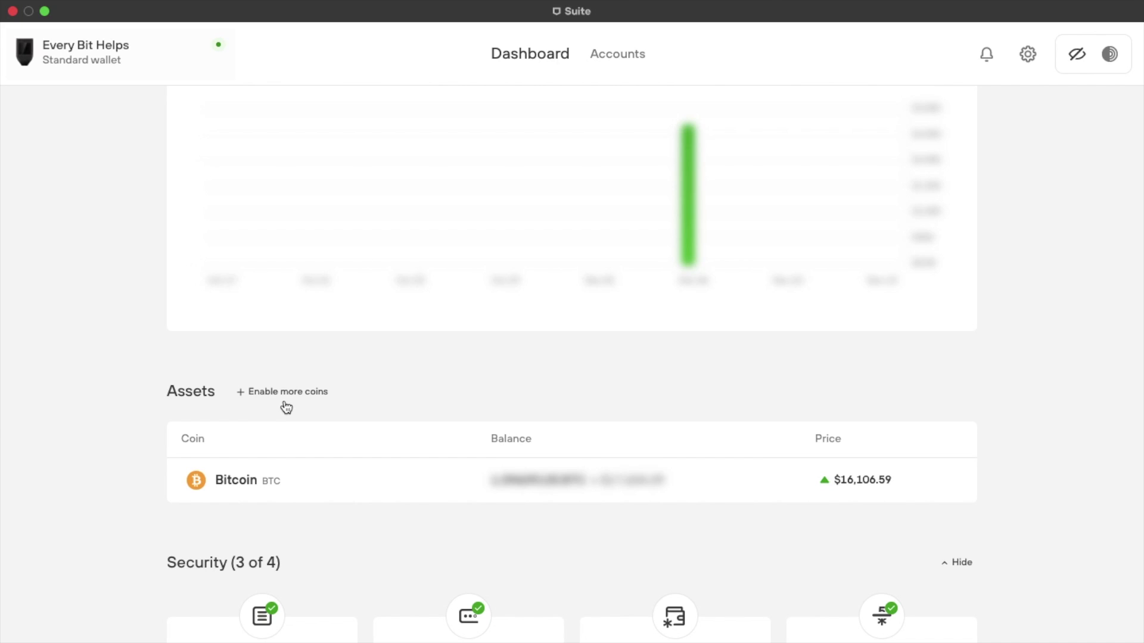
pyautogui.scroll(-6, 287, 408)
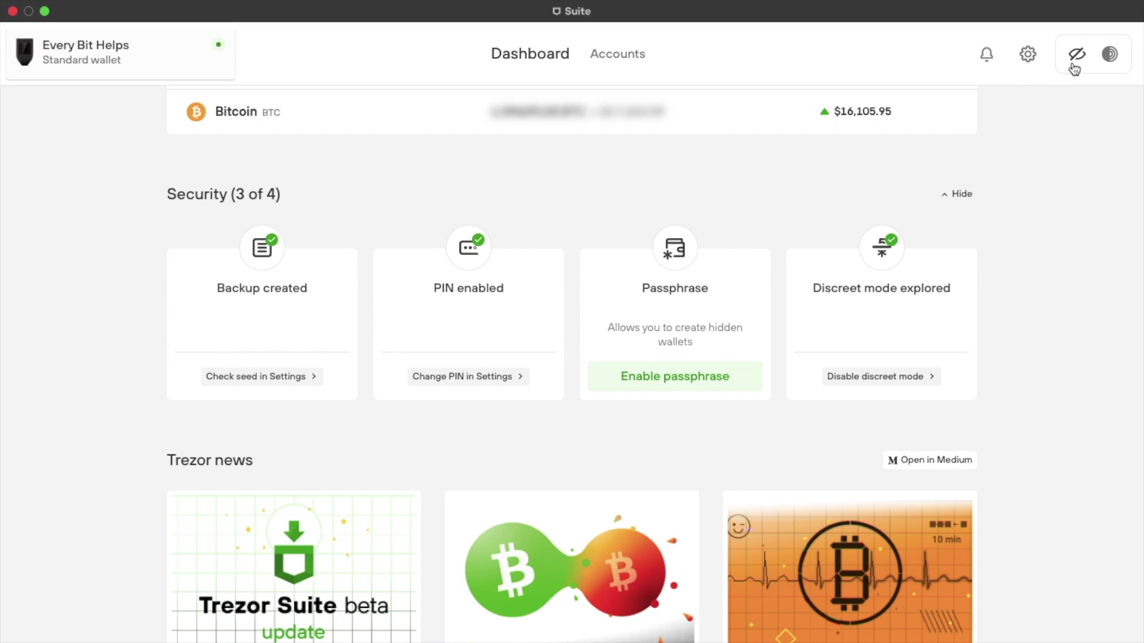
pyautogui.scroll(-5, 1044, 324)
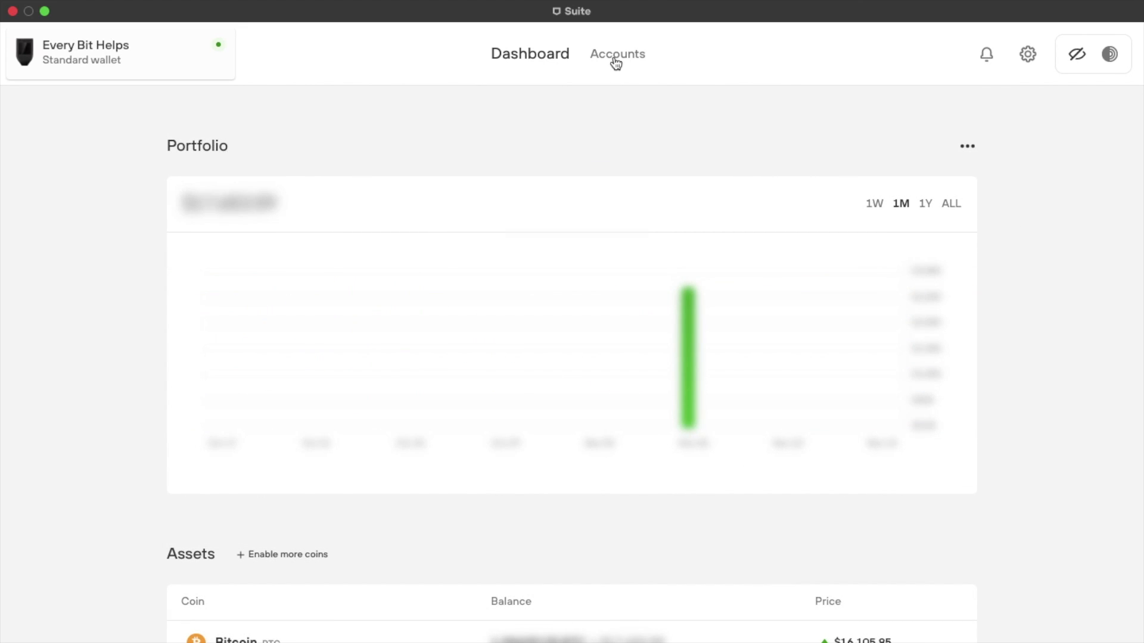
# - Go to Accounts and open the new account form, then dismiss it without adding one
pyautogui.click(616, 55)
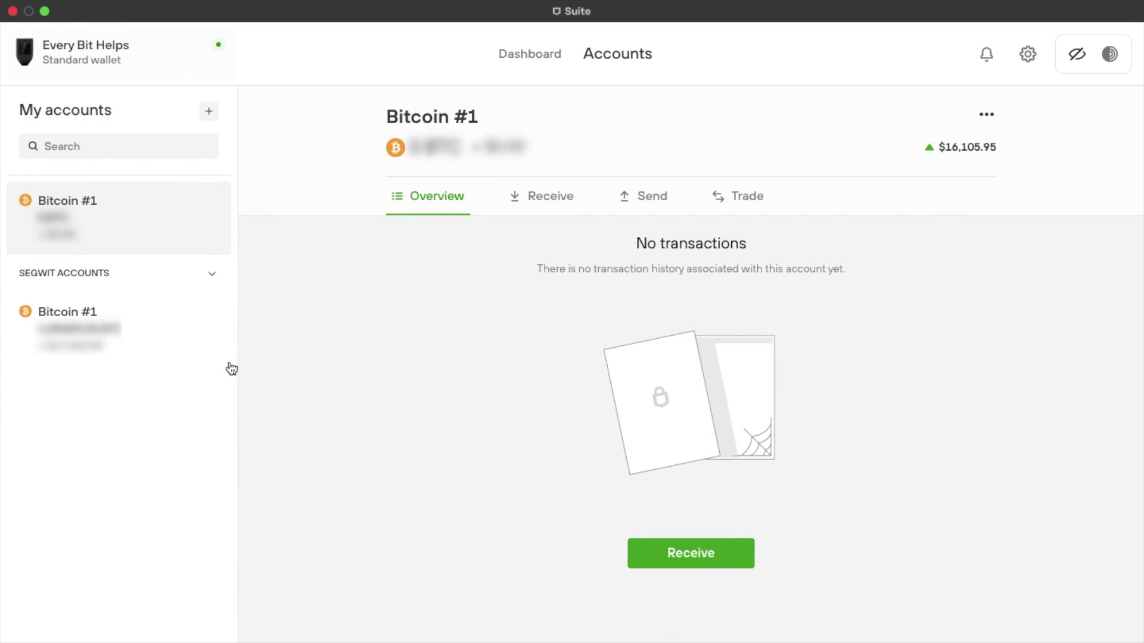
pyautogui.click(206, 119)
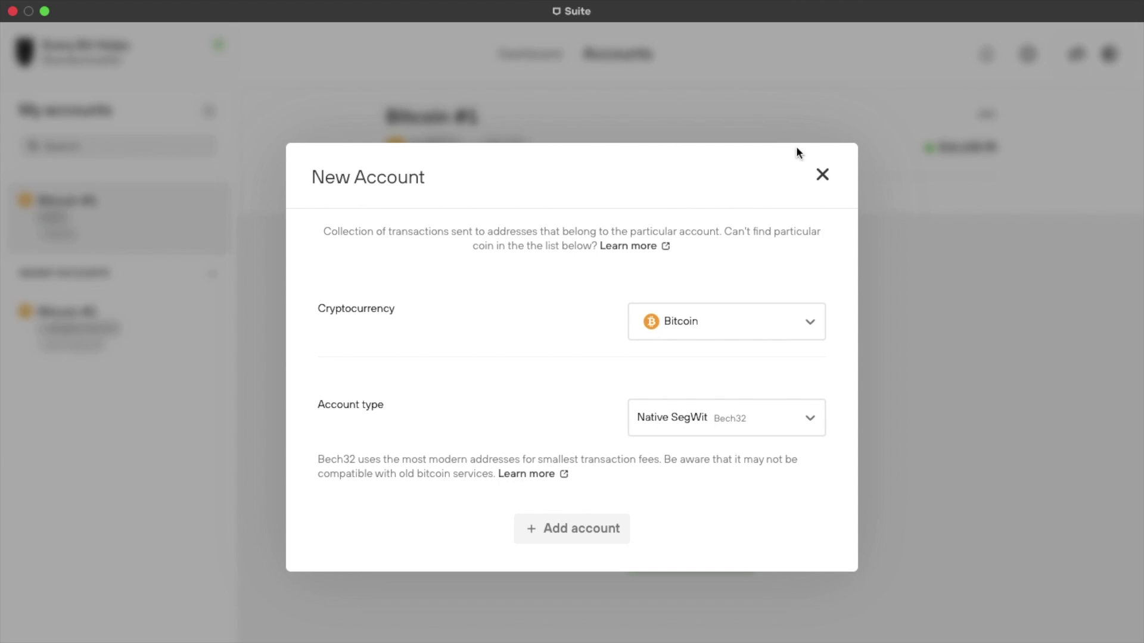
pyautogui.click(822, 176)
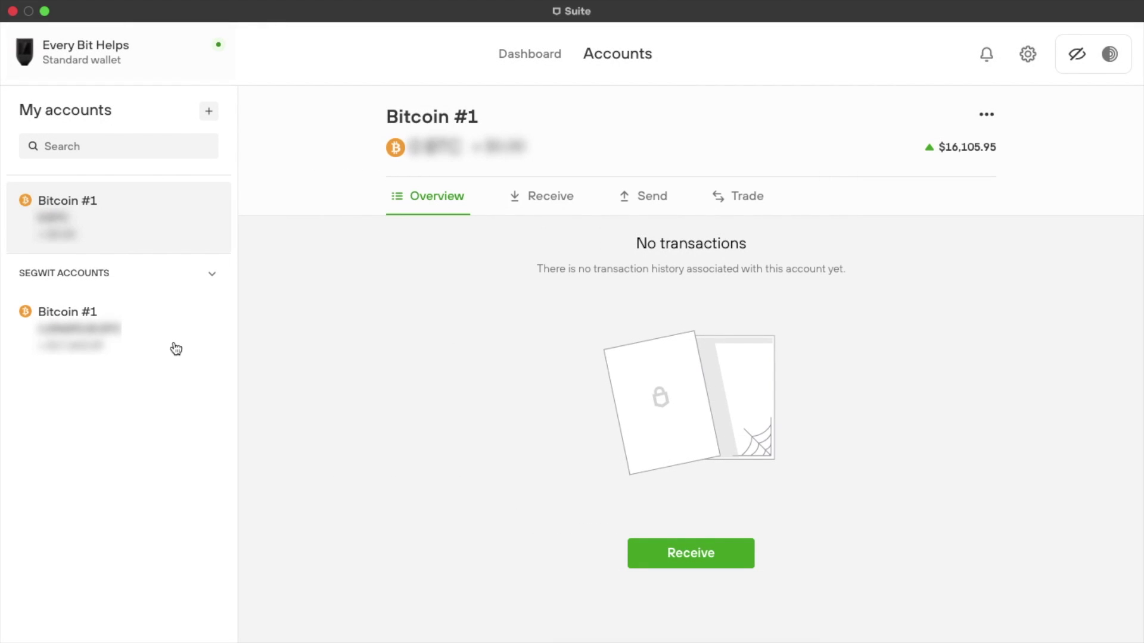
# - Open the SegWit Bitcoin #1 account and scroll through its received transactions
pyautogui.click(173, 345)
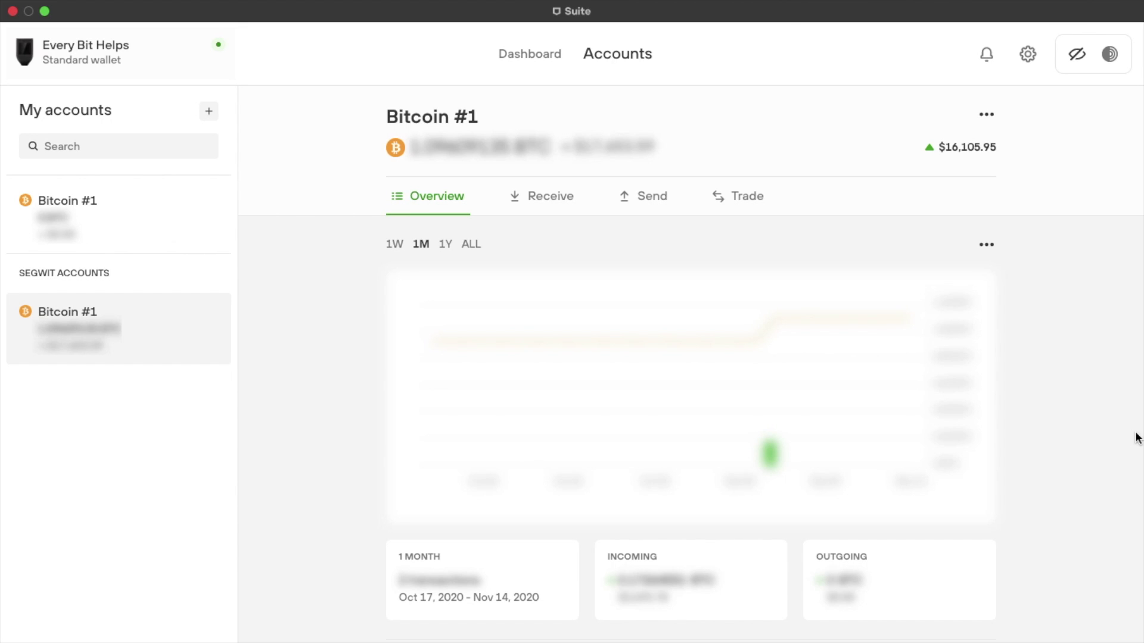
pyautogui.scroll(-3, 1138, 438)
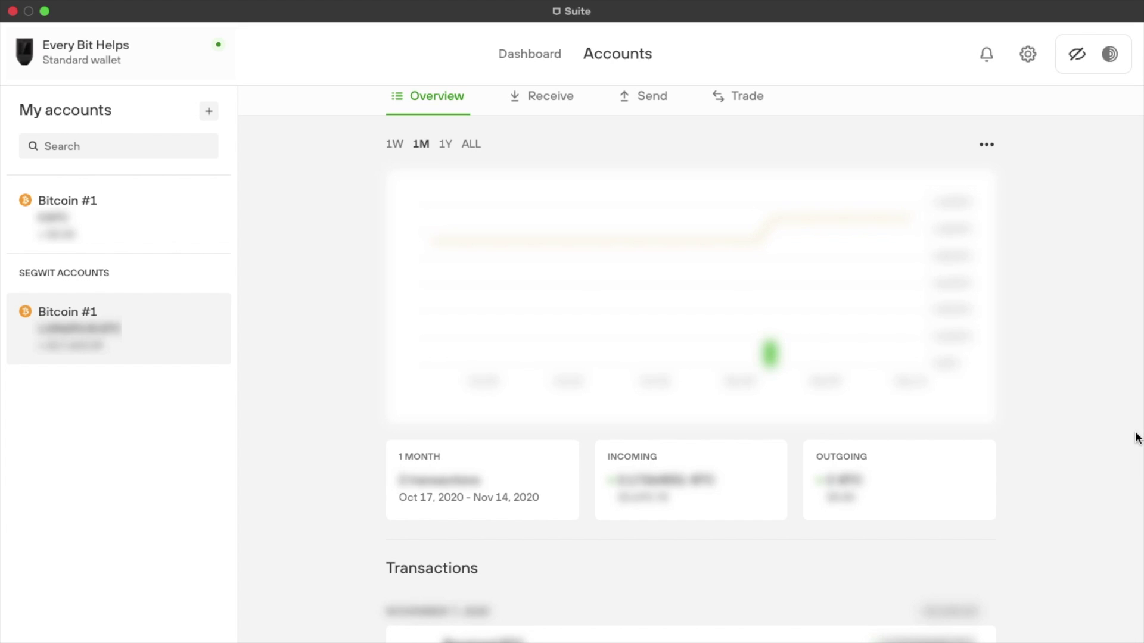
pyautogui.scroll(-3, 1137, 439)
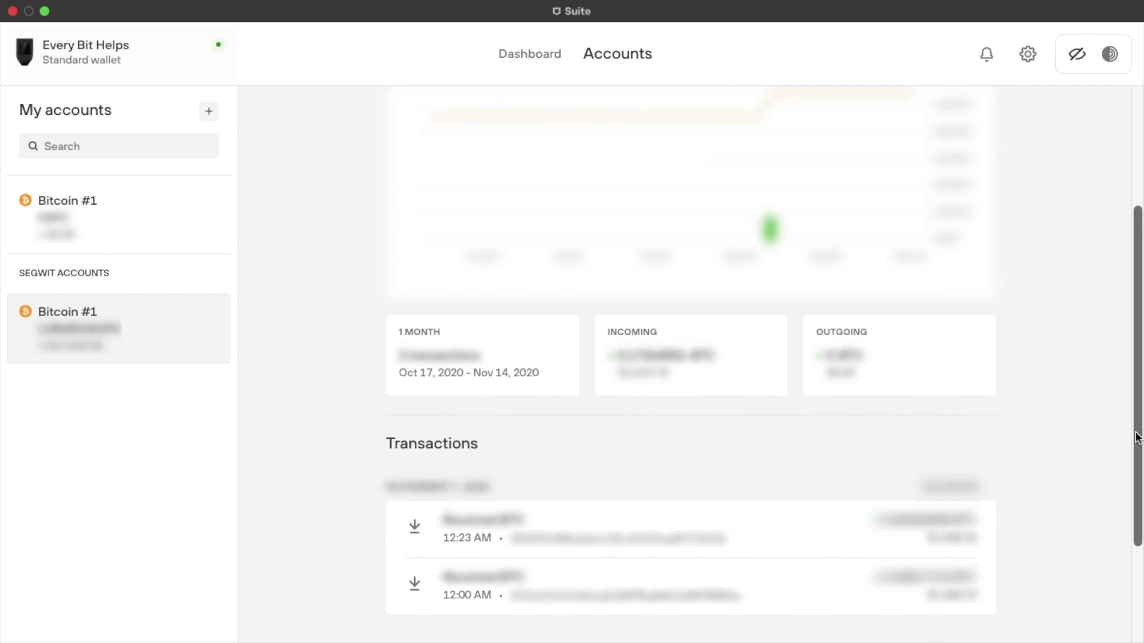
pyautogui.scroll(-5, 1138, 438)
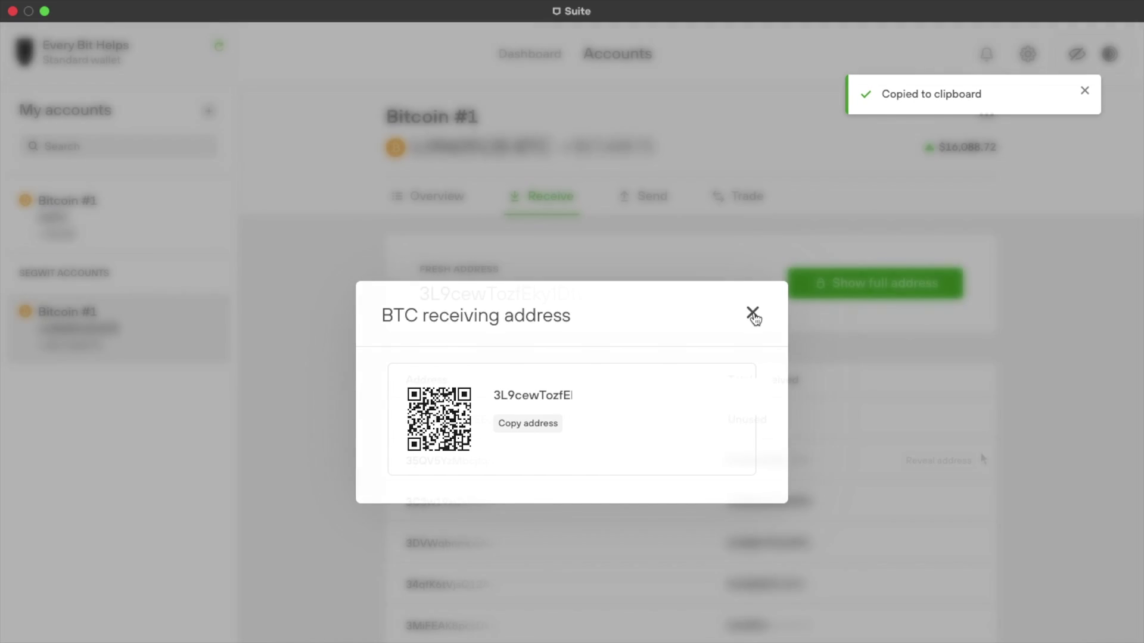
# - Close the receiving address window and scroll down the Receive page's address list
pyautogui.click(752, 313)
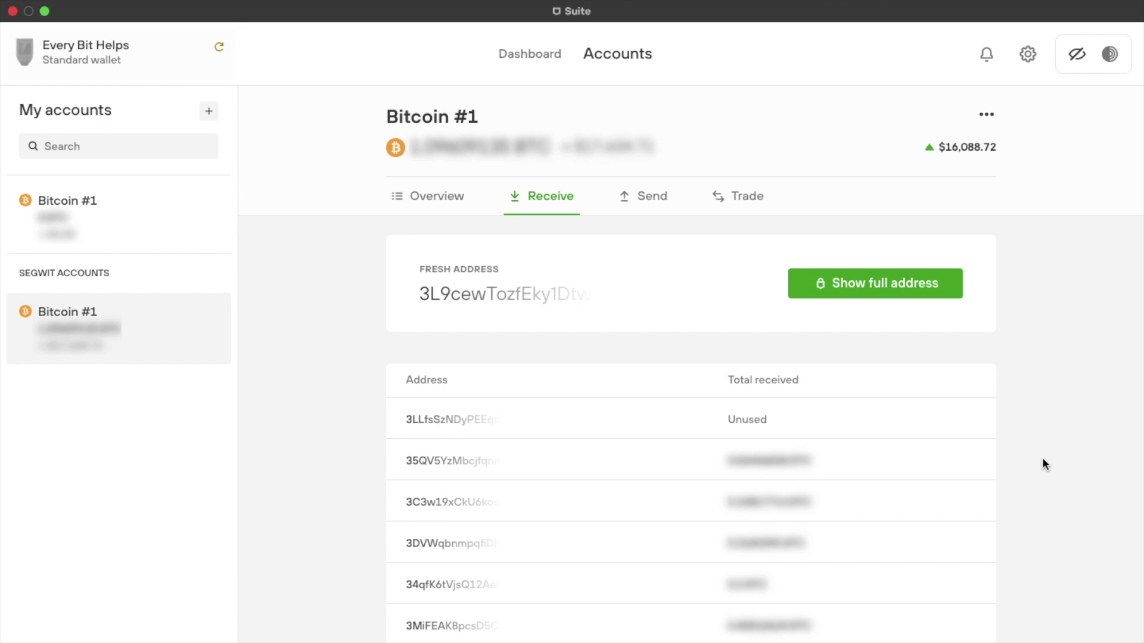
pyautogui.scroll(-1, 1042, 458)
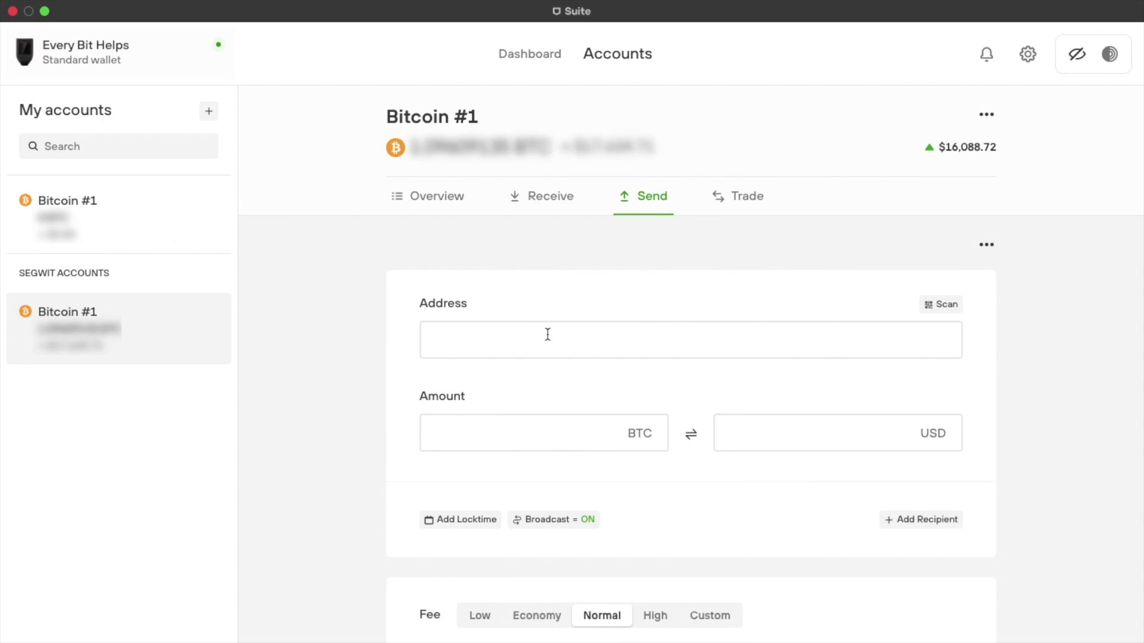
# - Fill the send form with the copied address, 0.006 BTC and the Economy fee
pyautogui.click(547, 335)
pyautogui.write('3L9cewTozfEky1D')
pyautogui.click(504, 432)
pyautogui.write('0.')
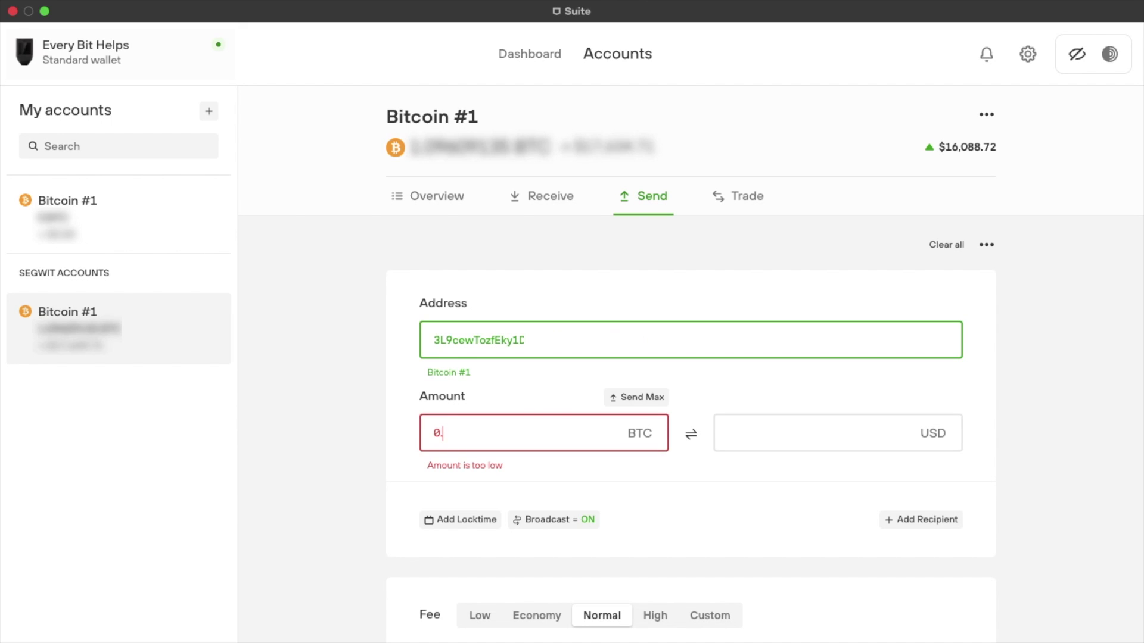
pyautogui.write('006')
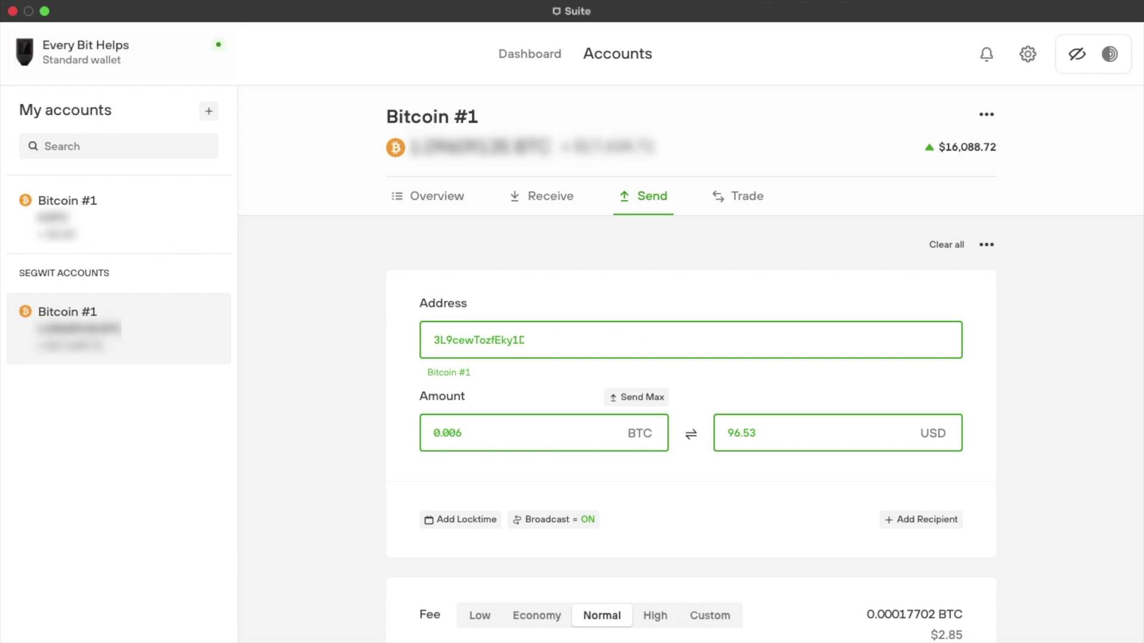
pyautogui.scroll(-3, 618, 405)
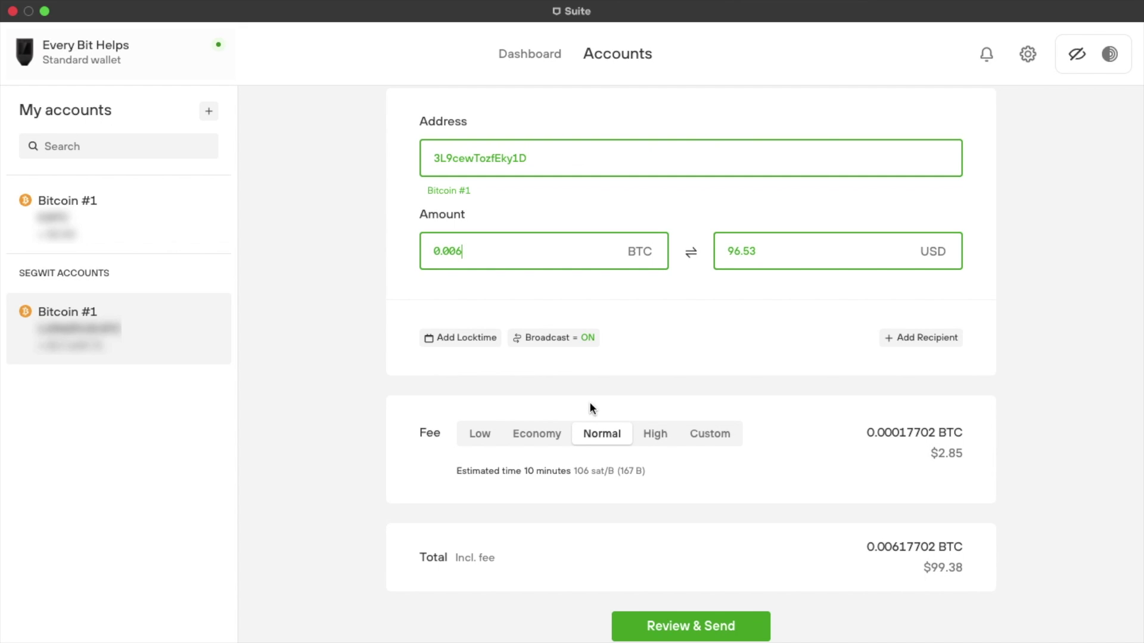
pyautogui.click(528, 440)
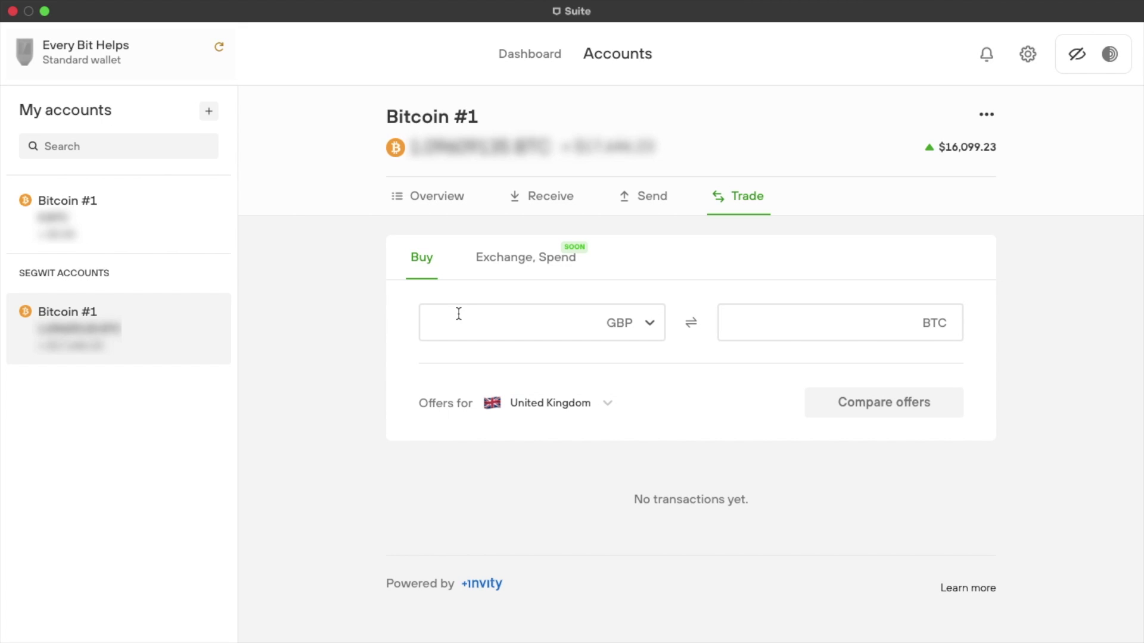
# - Enter 100 GBP to spend on Bitcoin and request the purchase offers
pyautogui.click(649, 325)
pyautogui.scroll(-3, 641, 403)
pyautogui.scroll(-3, 638, 403)
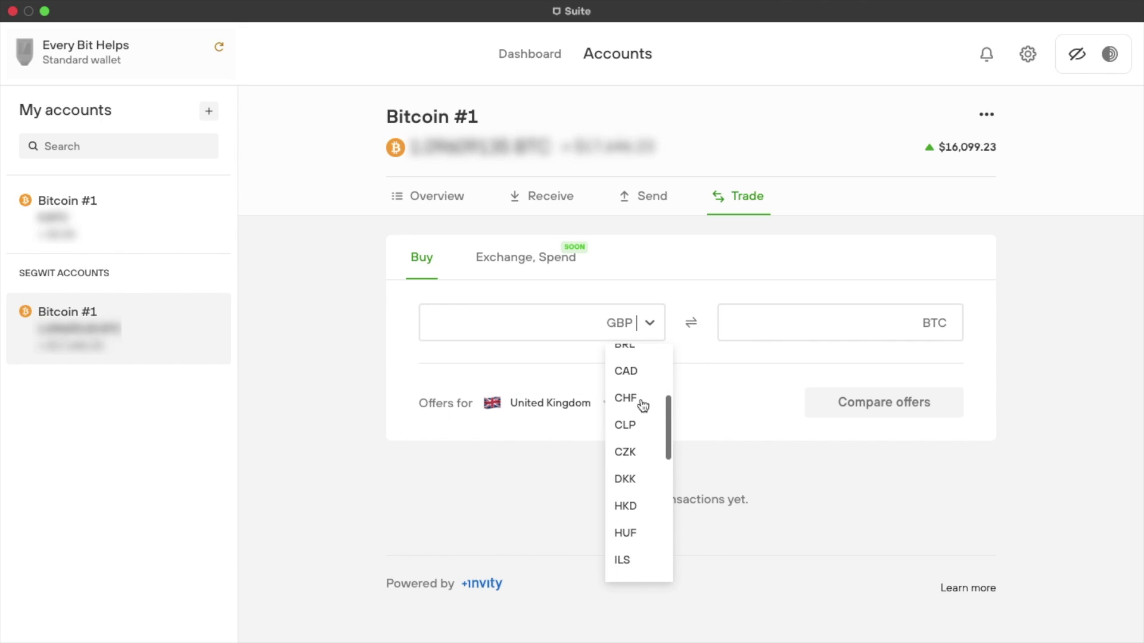
pyautogui.click(518, 331)
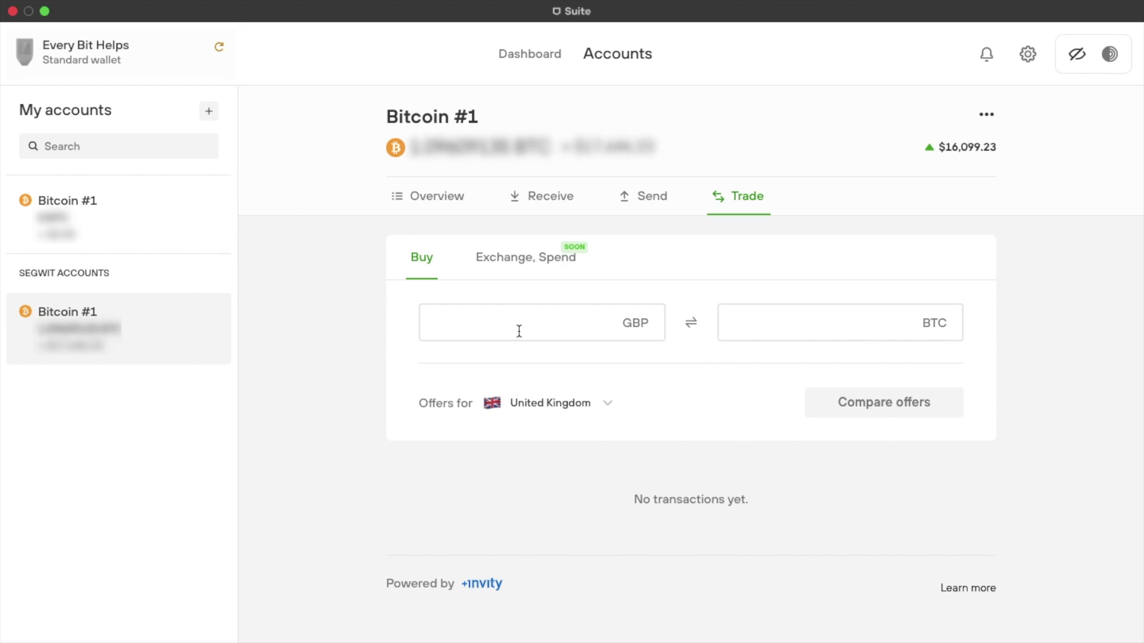
pyautogui.write('100')
pyautogui.click(821, 321)
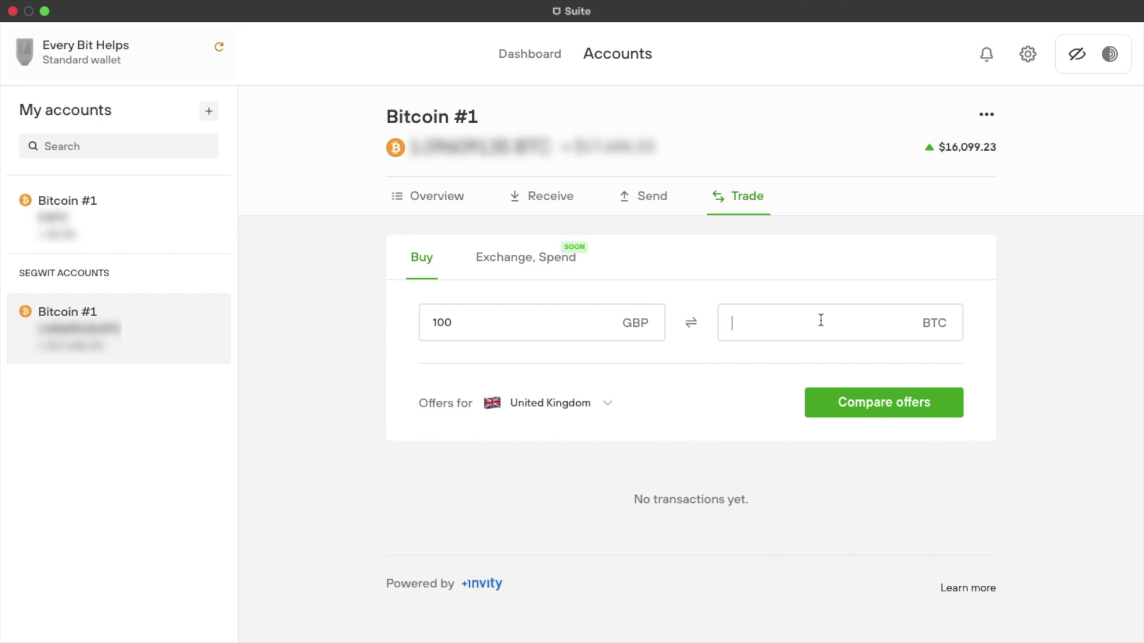
pyautogui.click(833, 411)
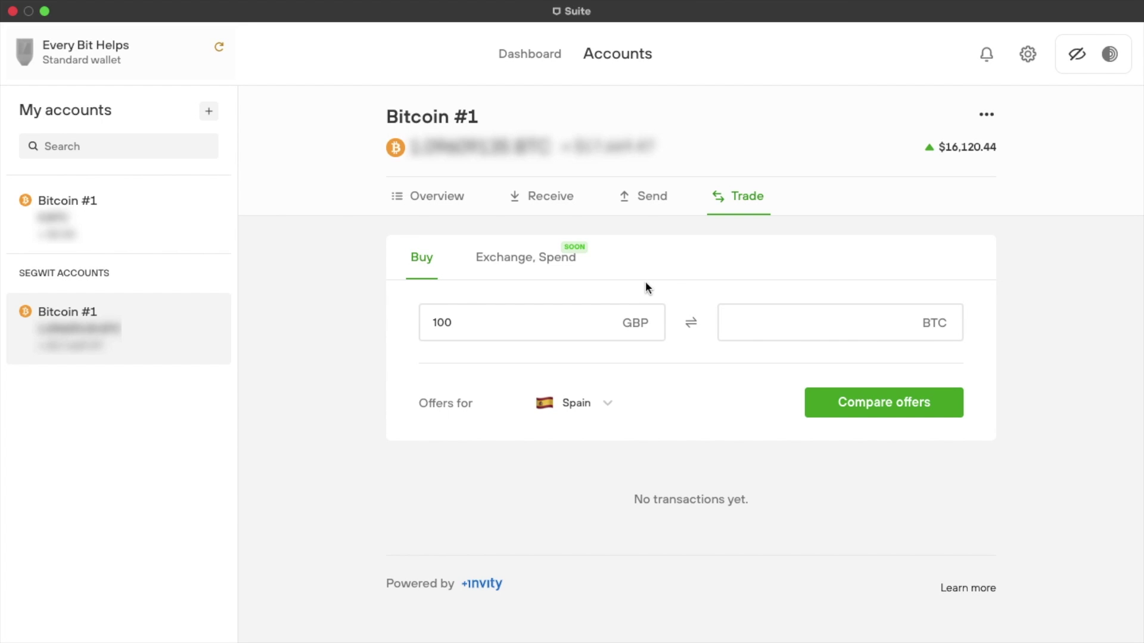
# - View the Bitcoin #1 account details from the ••• menu, then return to the dashboard
pyautogui.click(988, 115)
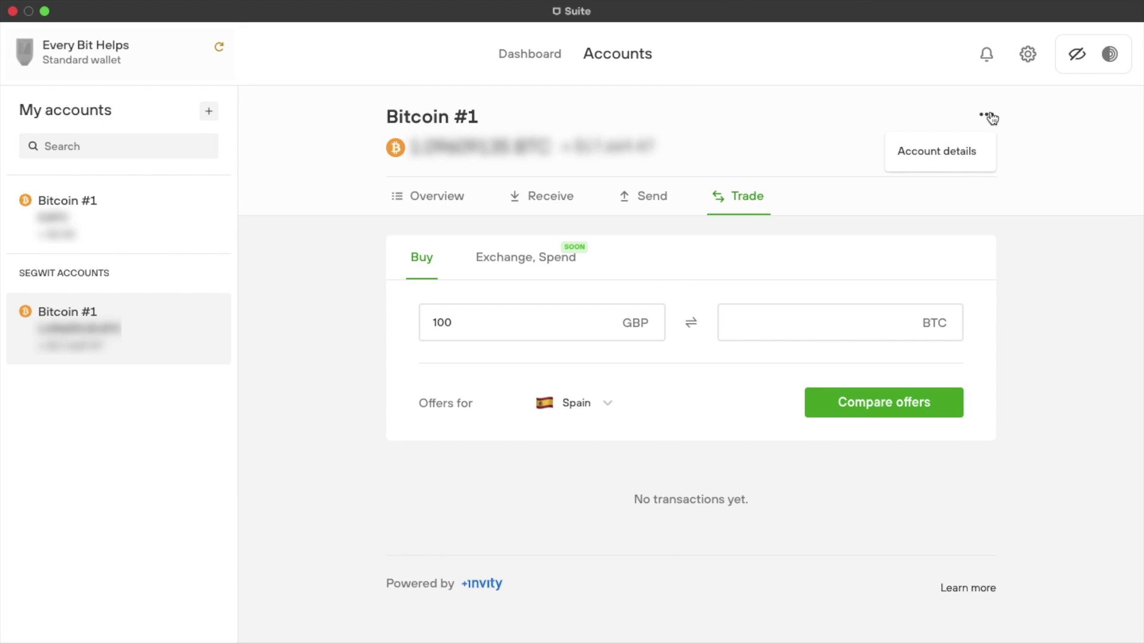
pyautogui.click(964, 150)
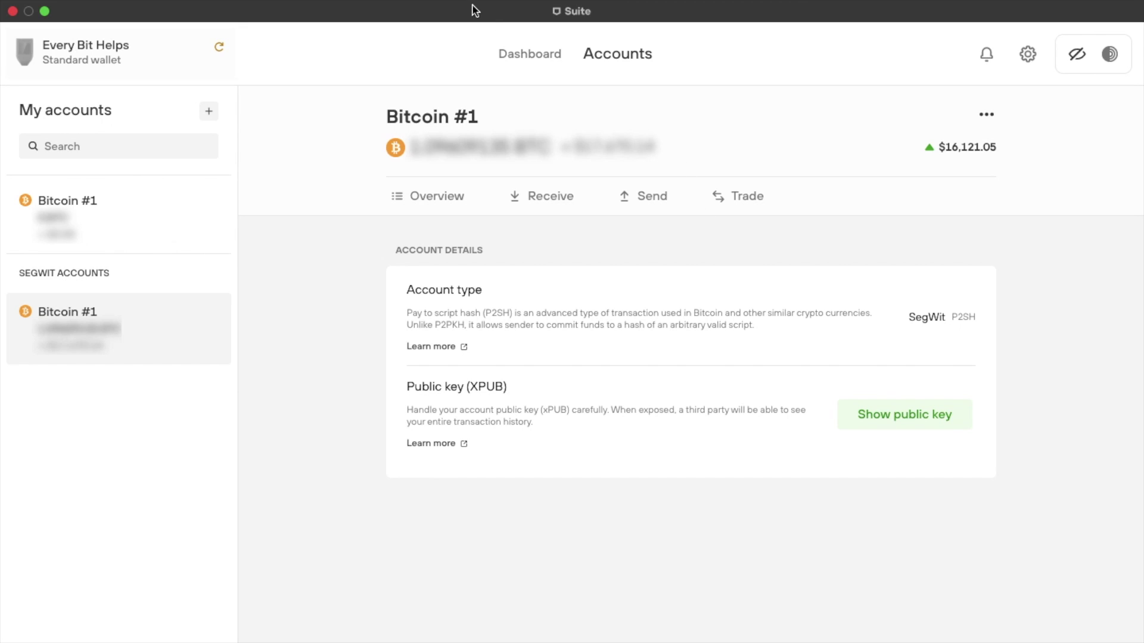
pyautogui.click(524, 60)
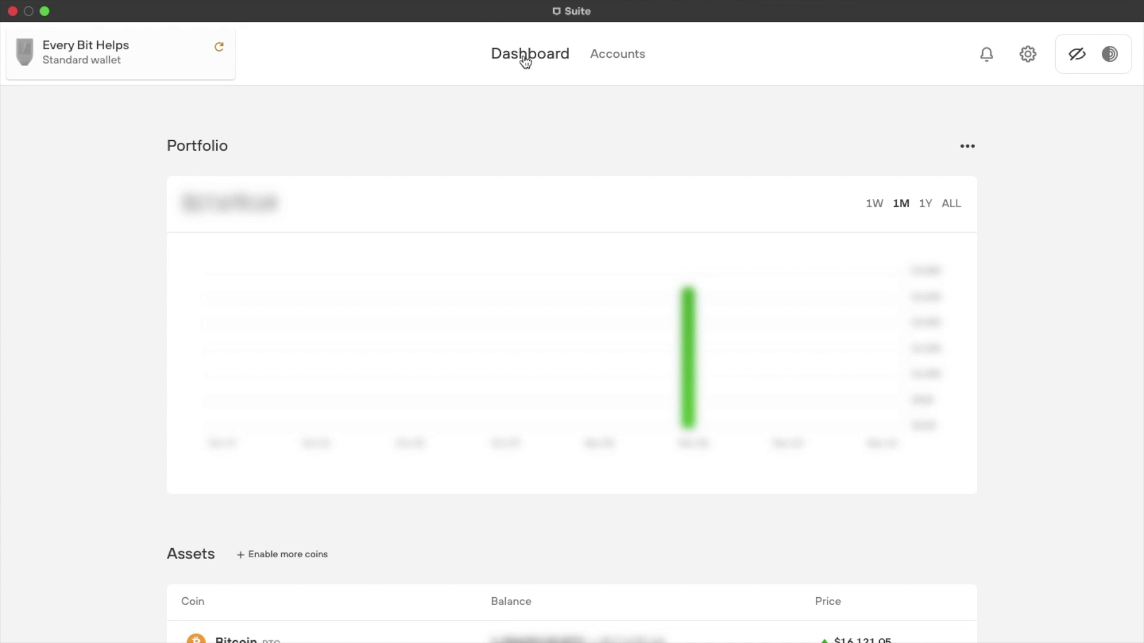
# - Turn on Tor routing, then view the connected device's wallets
pyautogui.click(1117, 61)
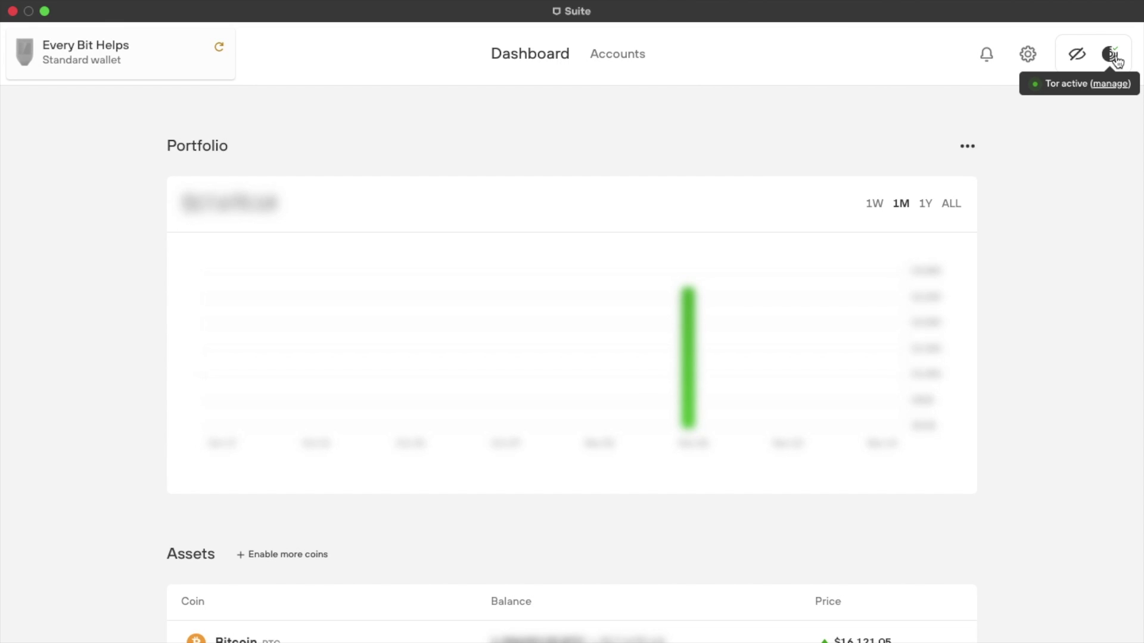
pyautogui.click(48, 52)
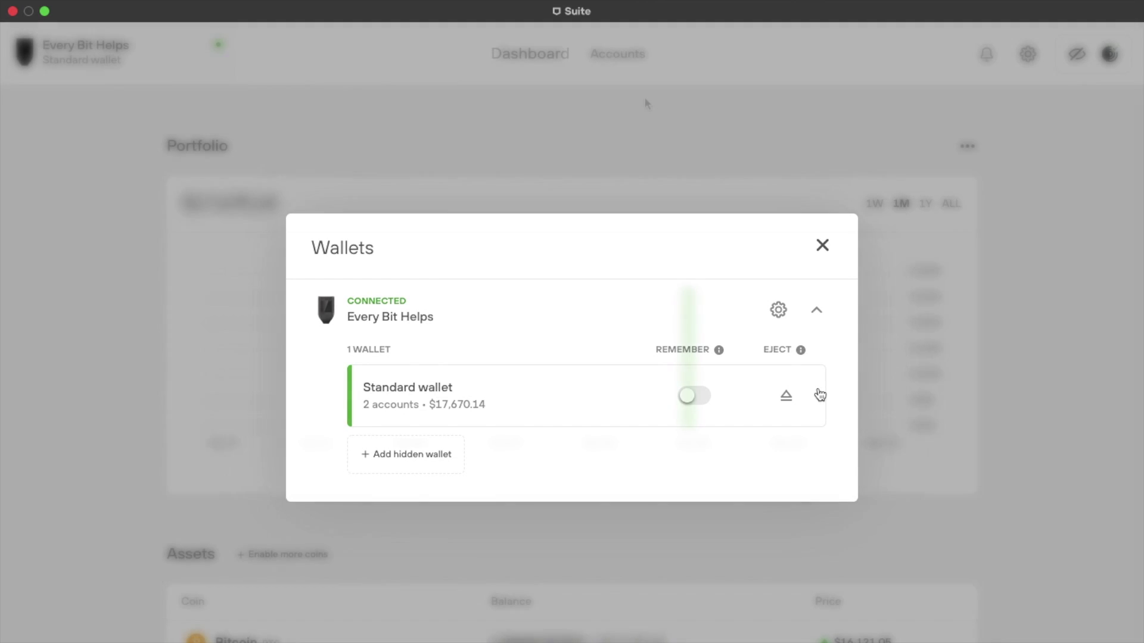
pyautogui.click(644, 99)
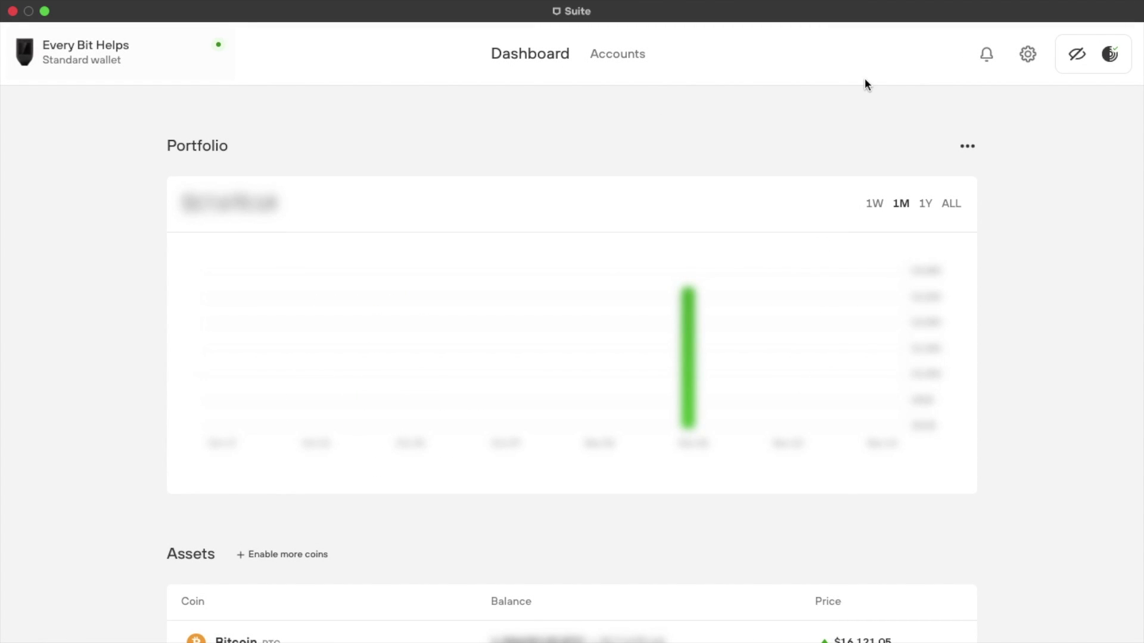
# - Open Settings, scroll the General tab, and check for a newer app version
pyautogui.click(1028, 57)
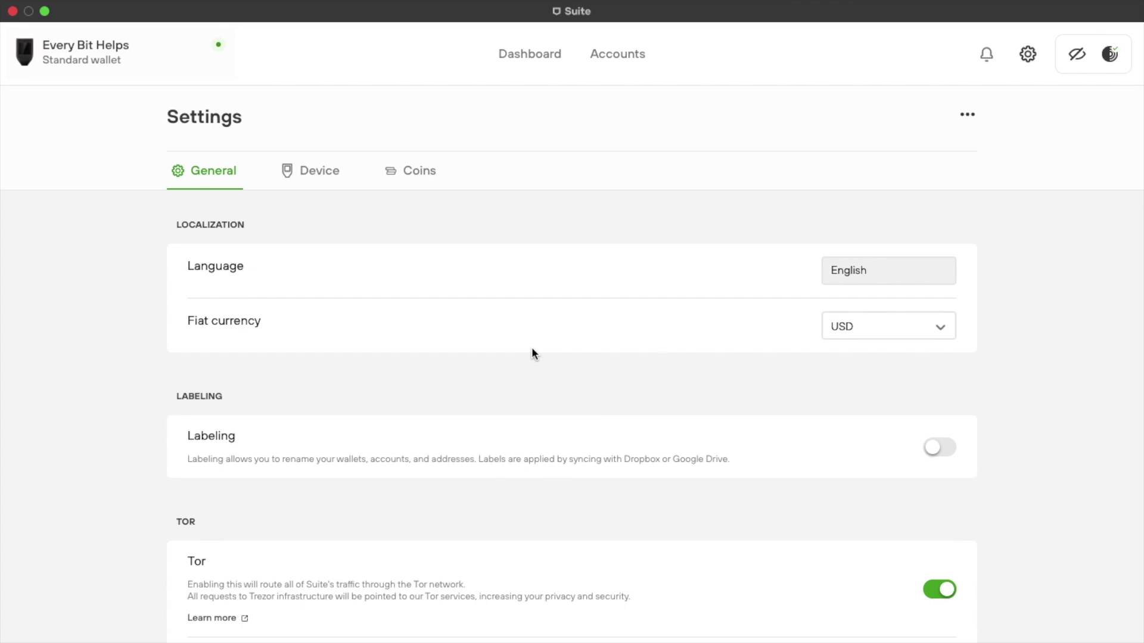
pyautogui.scroll(-2, 532, 352)
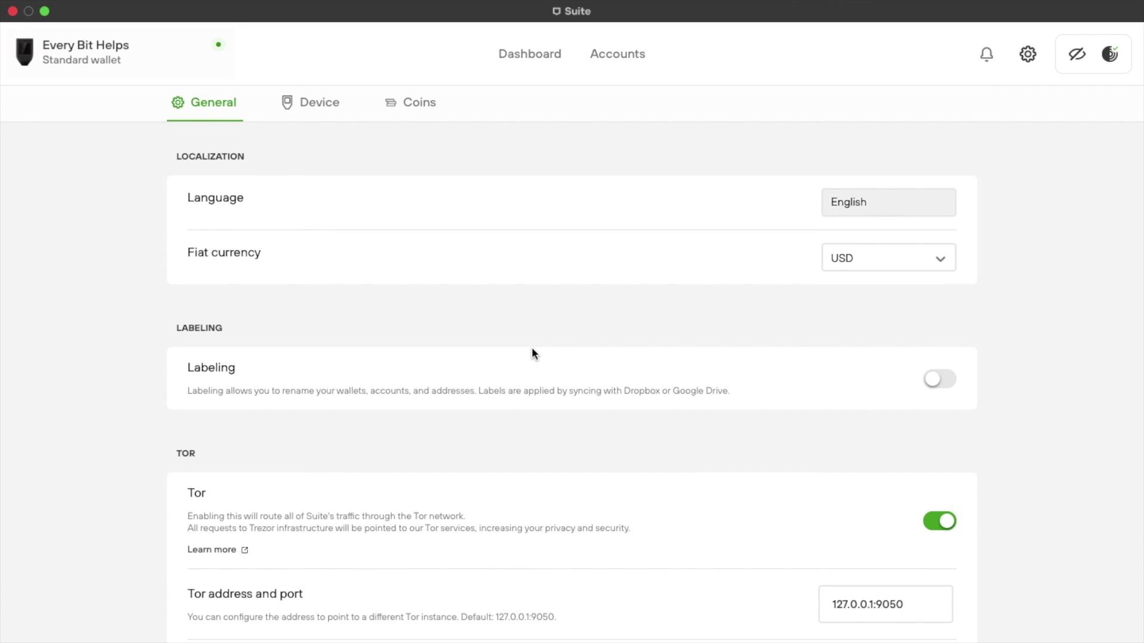
pyautogui.scroll(-6, 532, 353)
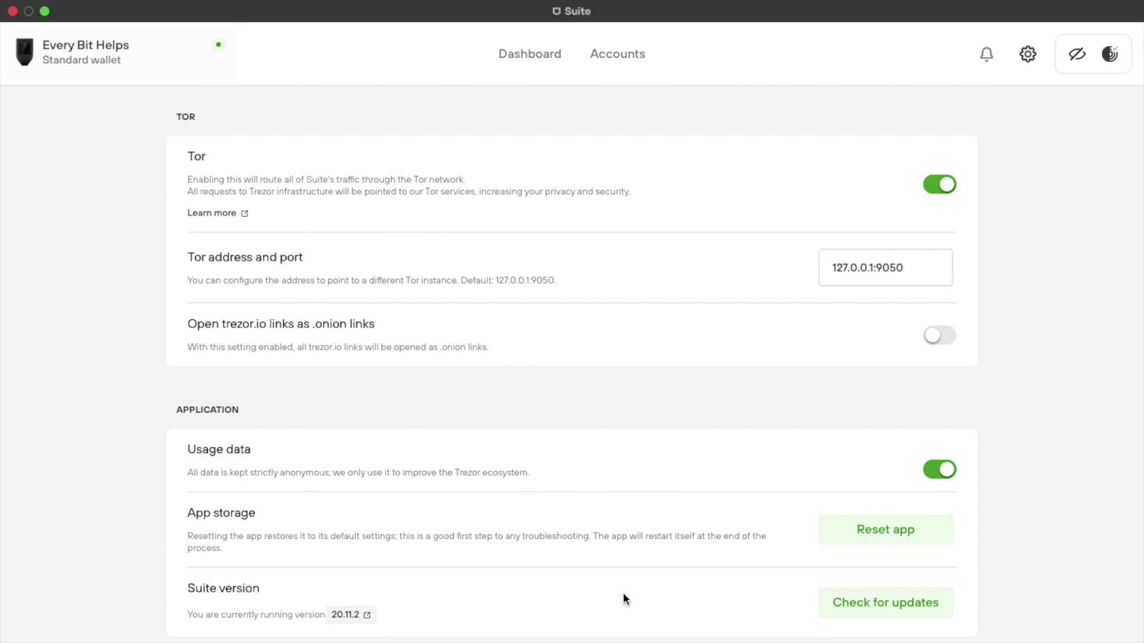
pyautogui.click(903, 598)
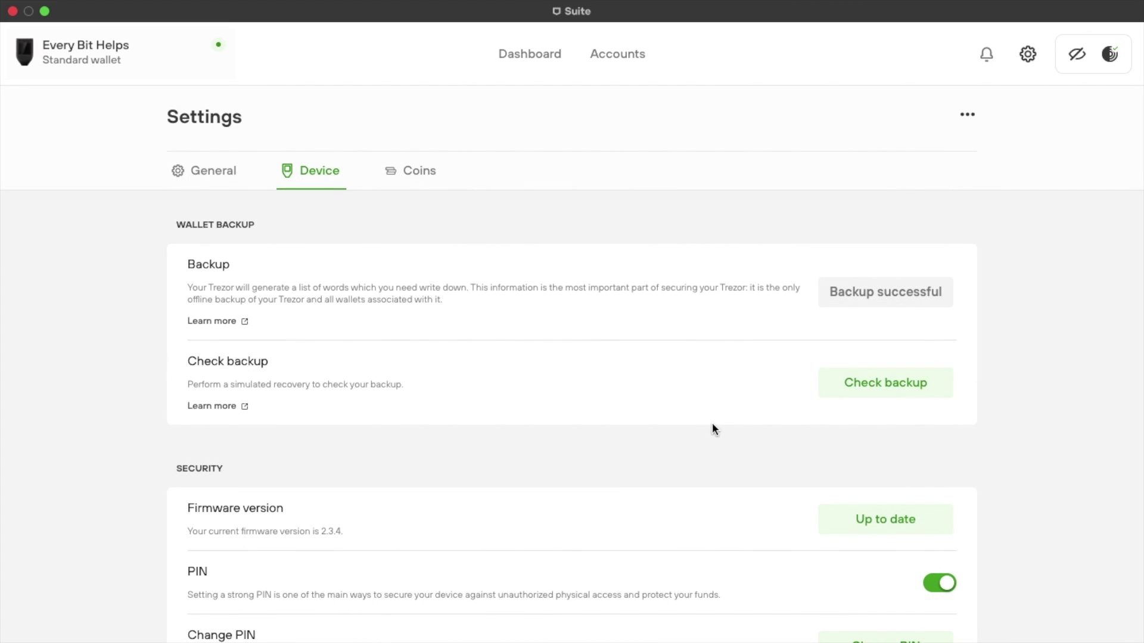
pyautogui.scroll(-3, 712, 424)
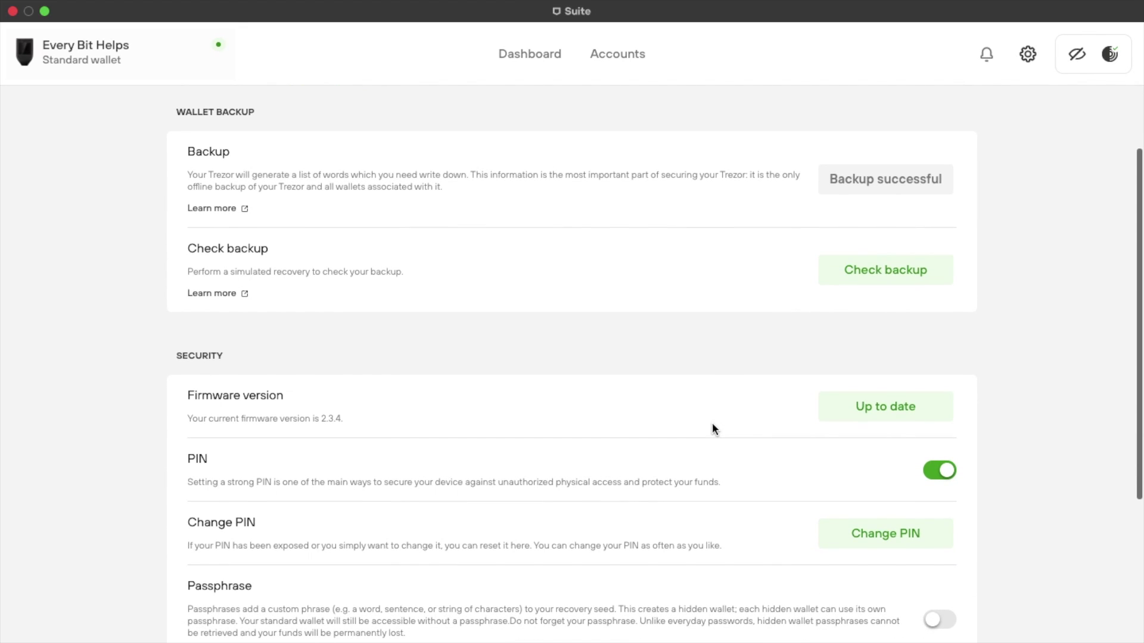
pyautogui.scroll(-2, 713, 424)
pyautogui.scroll(-8, 712, 424)
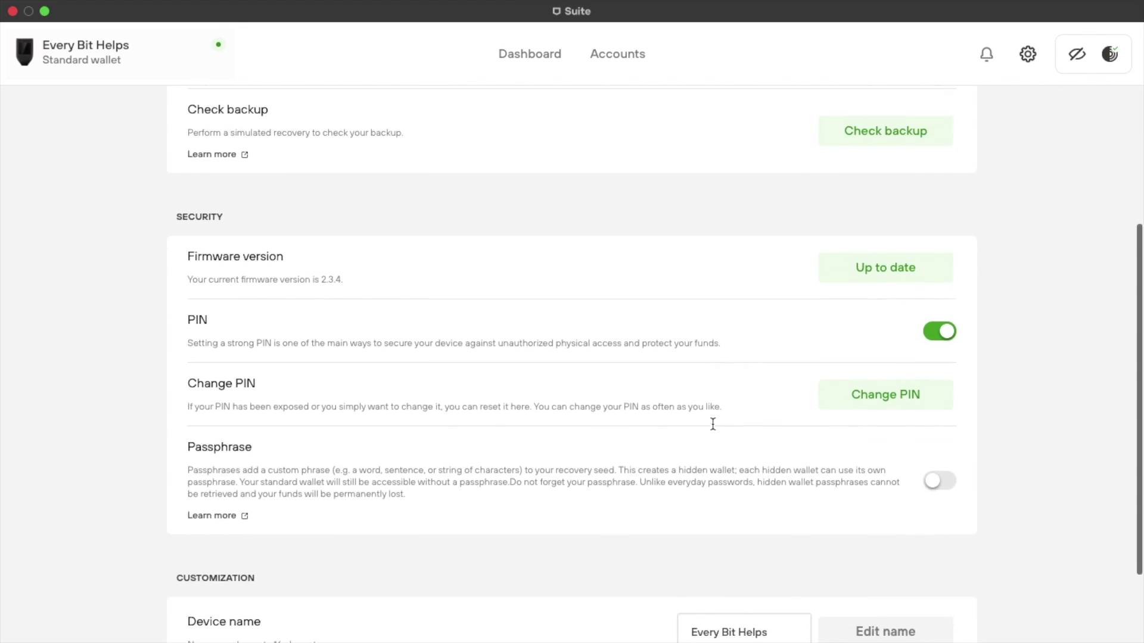
pyautogui.scroll(-3, 712, 427)
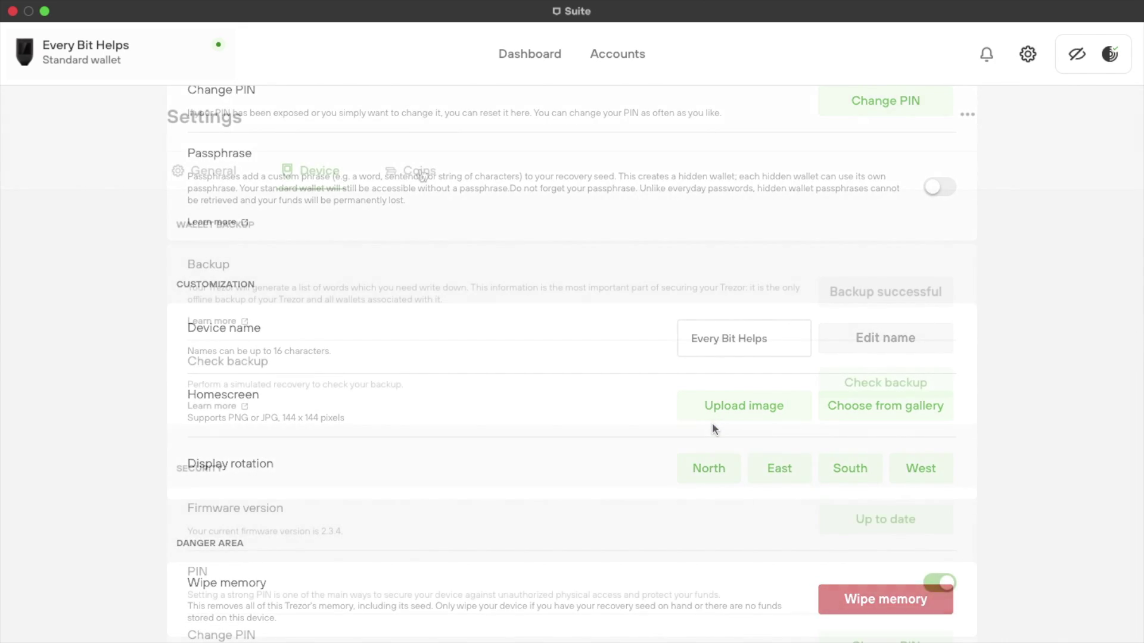
pyautogui.click(419, 171)
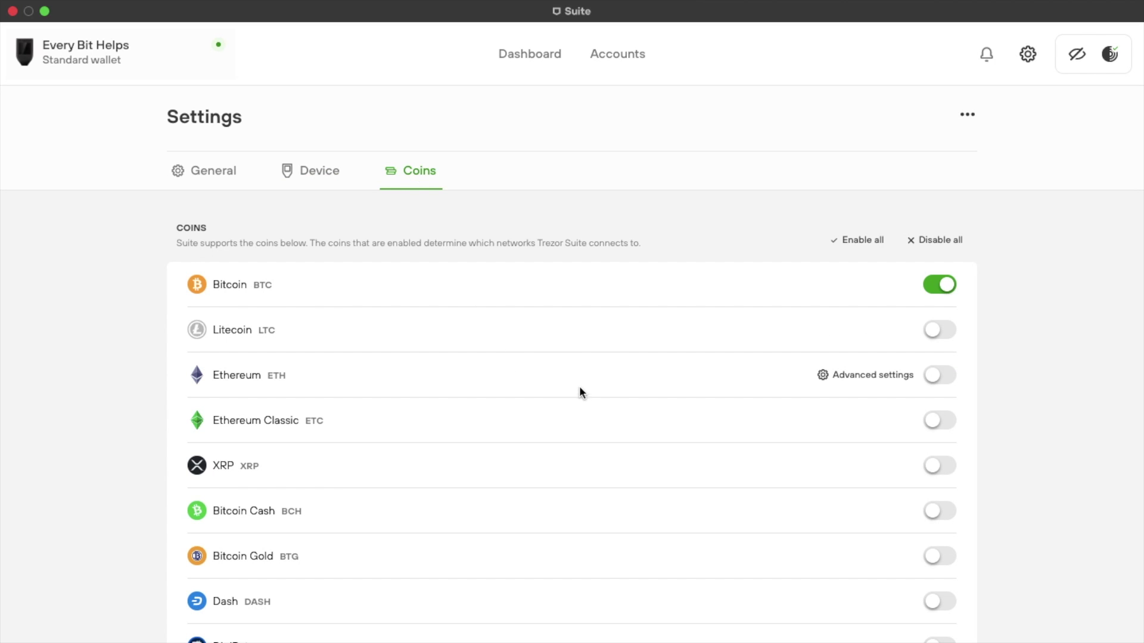
# - Scroll down the Coins settings to check that only Bitcoin is on, with all other coins and testnets off
pyautogui.scroll(-4, 581, 389)
pyautogui.scroll(-8, 582, 391)
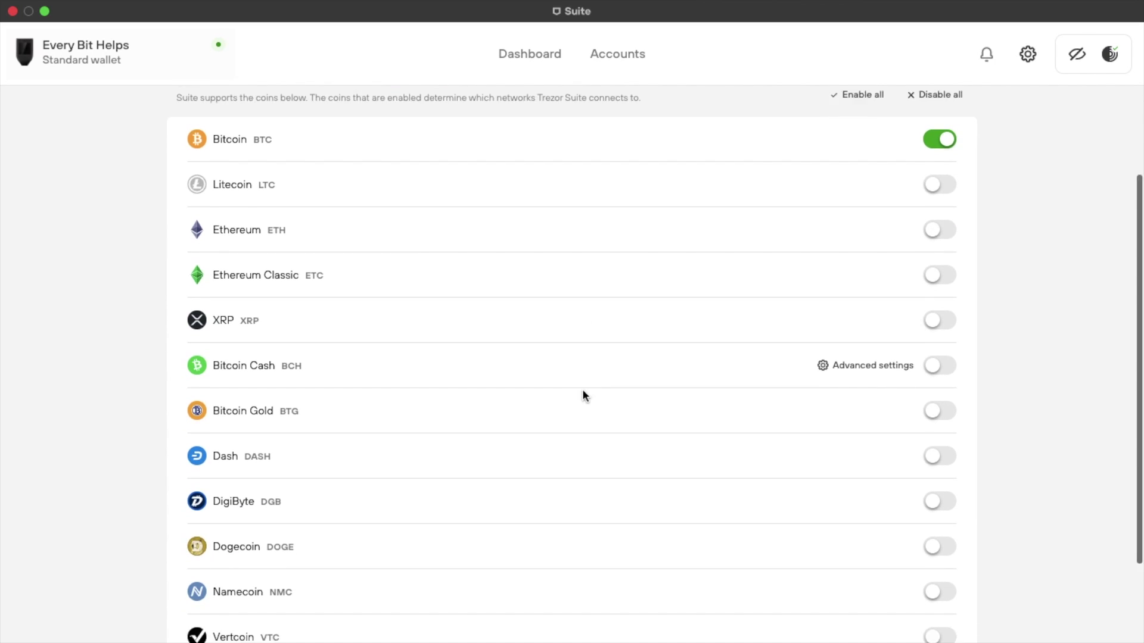
pyautogui.scroll(-2, 582, 396)
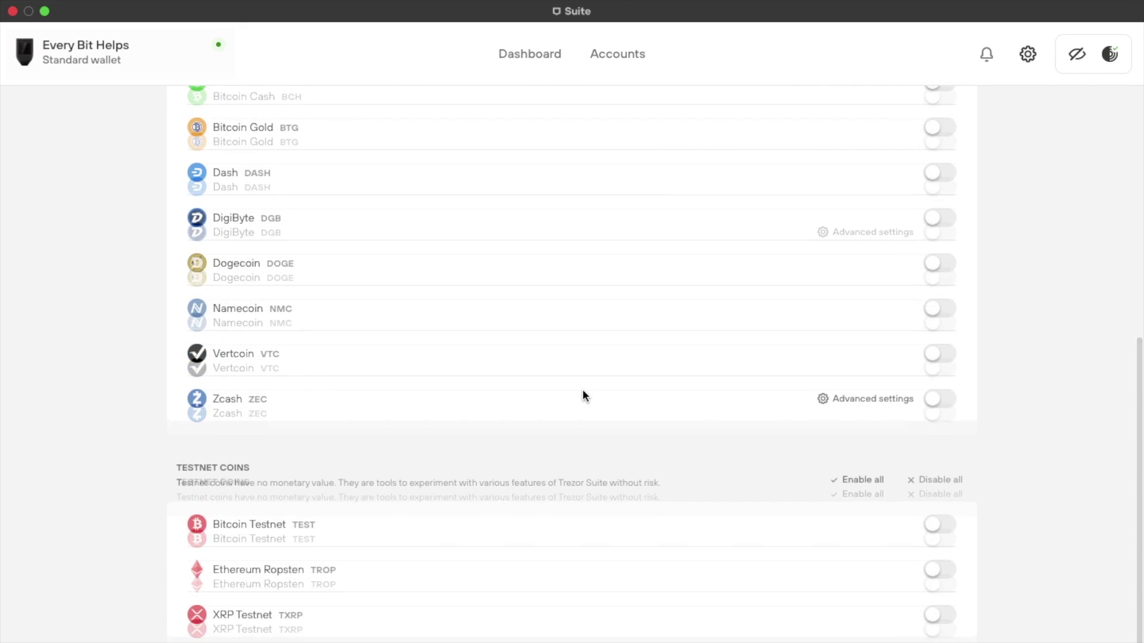